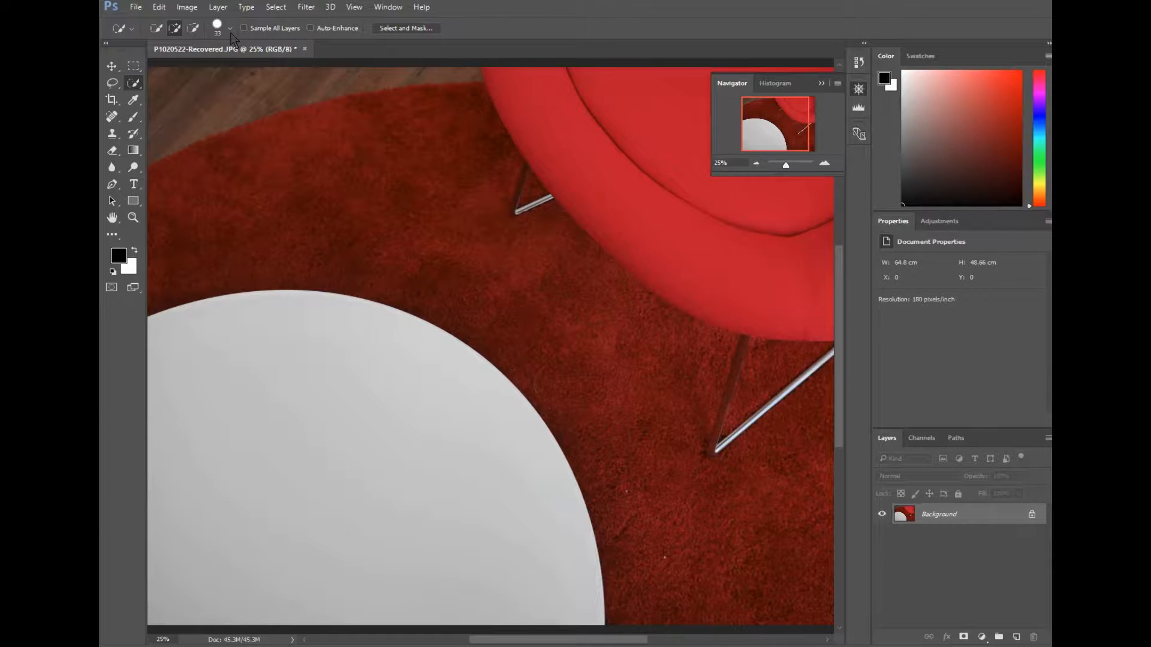
Set the Quick Selection brush size to about 112 px and select the white table top
{"action": "left_click", "coordinate": [229, 28]}
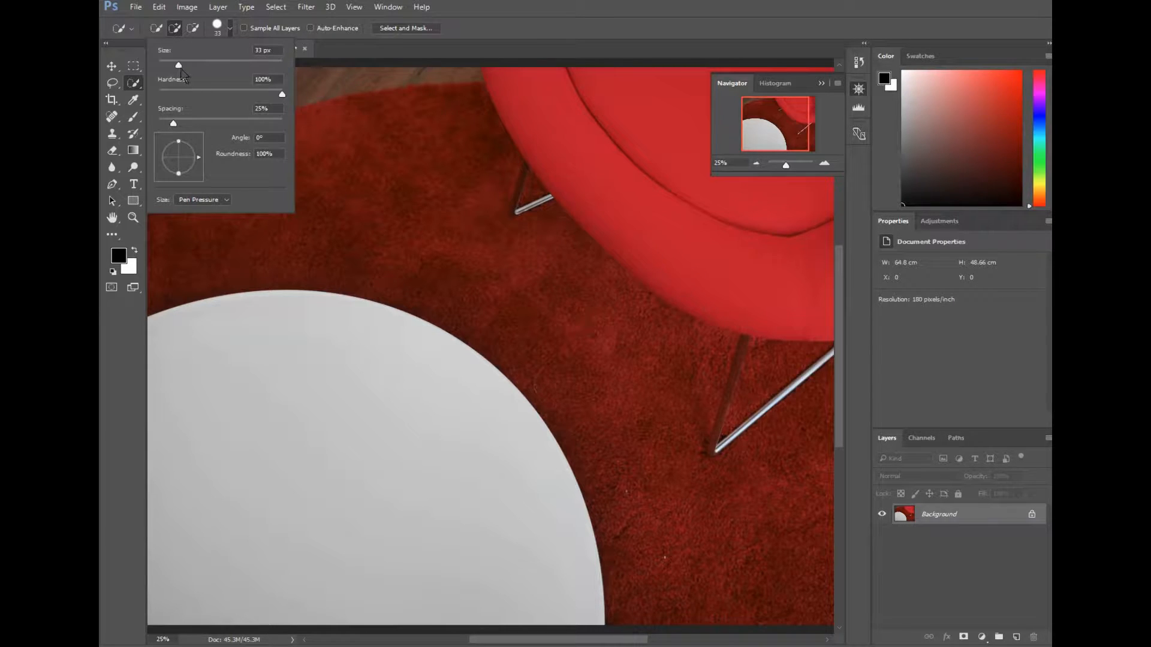
{"action": "left_click", "coordinate": [180, 66]}
{"action": "left_click_drag", "start_coordinate": [179, 67], "coordinate": [209, 68]}
{"action": "left_click_drag", "start_coordinate": [205, 66], "coordinate": [224, 68]}
{"action": "left_click", "coordinate": [267, 385]}
{"action": "mouse_move", "coordinate": [267, 360]}
{"action": "left_mouse_down"}
{"action": "mouse_move", "coordinate": [216, 360]}
{"action": "mouse_move", "coordinate": [258, 335]}
{"action": "mouse_move", "coordinate": [308, 342]}
{"action": "mouse_move", "coordinate": [354, 375]}
{"action": "left_mouse_up"}
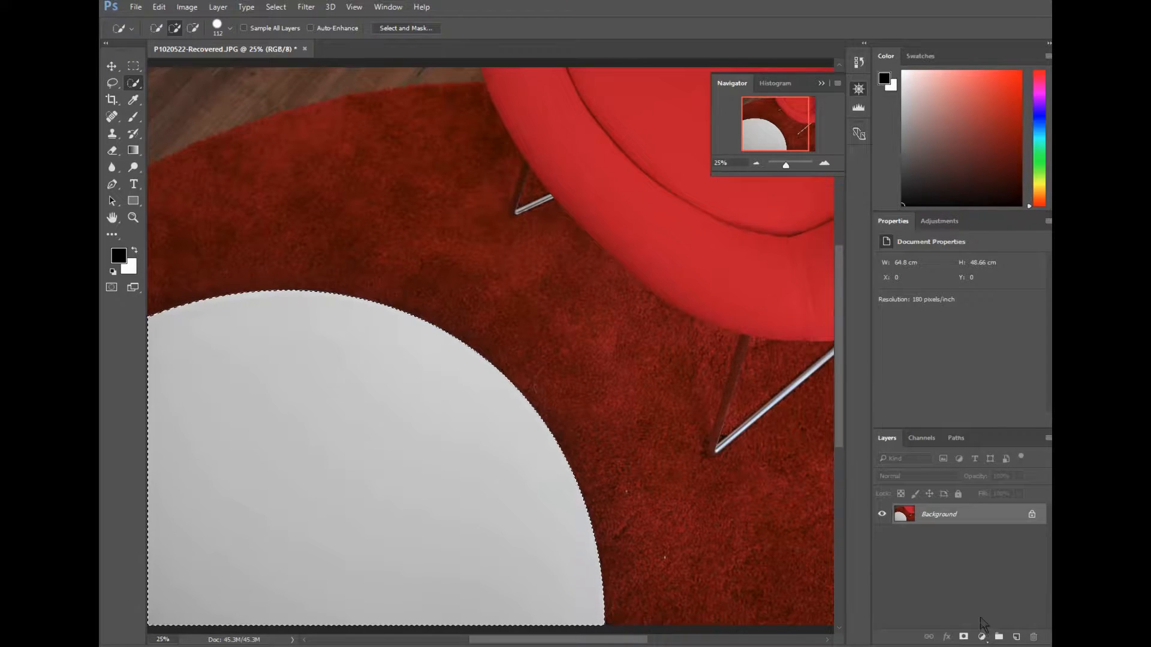
{"action": "left_click", "coordinate": [982, 637]}
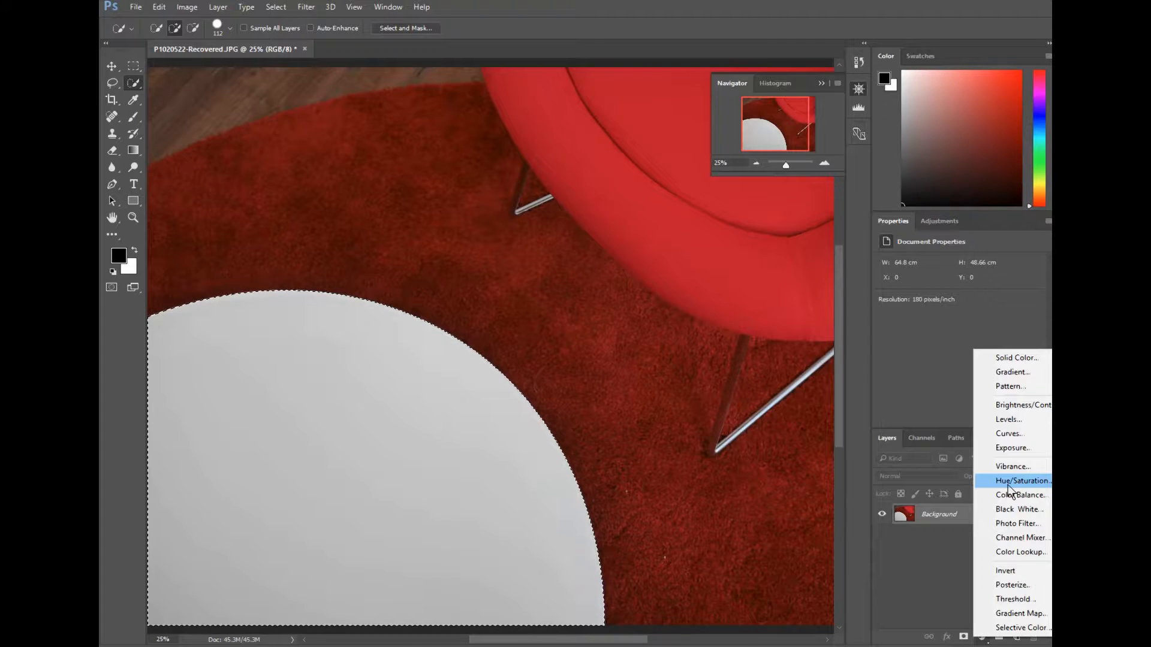
{"action": "left_click", "coordinate": [1010, 485]}
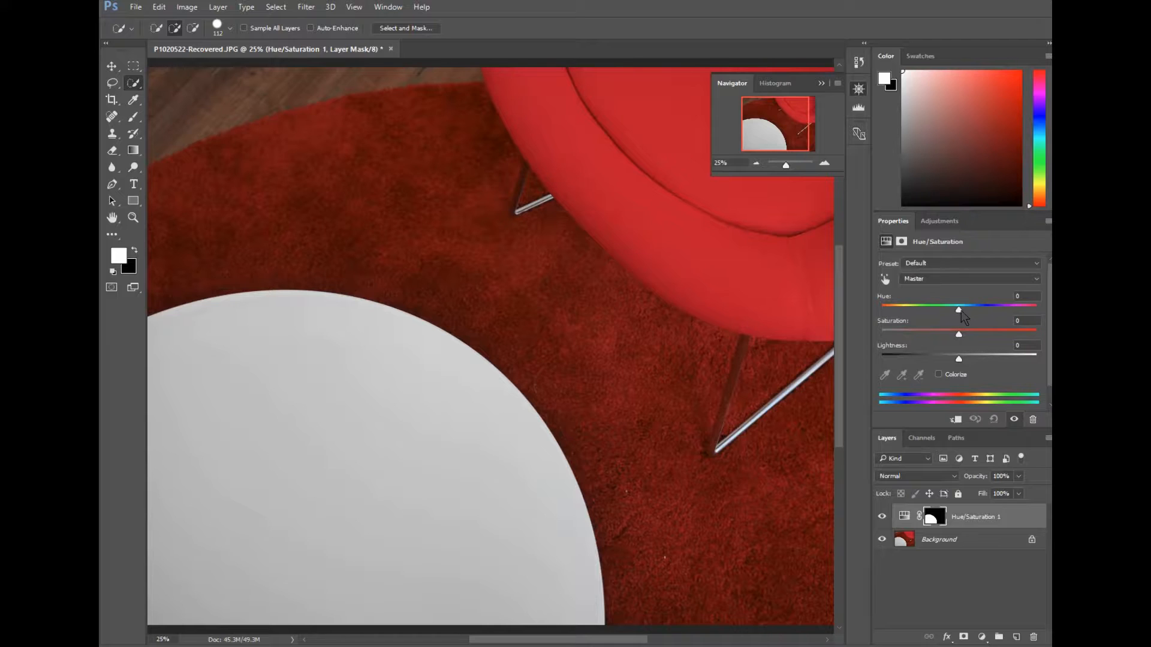
{"action": "left_click", "coordinate": [959, 310]}
{"action": "mouse_move", "coordinate": [966, 313]}
{"action": "left_mouse_down"}
{"action": "mouse_move", "coordinate": [1008, 316]}
{"action": "mouse_move", "coordinate": [909, 328]}
{"action": "mouse_move", "coordinate": [983, 327]}
{"action": "mouse_move", "coordinate": [923, 322]}
{"action": "mouse_move", "coordinate": [956, 323]}
{"action": "left_mouse_up"}
{"action": "left_click_drag", "start_coordinate": [957, 323], "coordinate": [960, 322]}
{"action": "left_click_drag", "start_coordinate": [1032, 519], "coordinate": [1033, 635]}
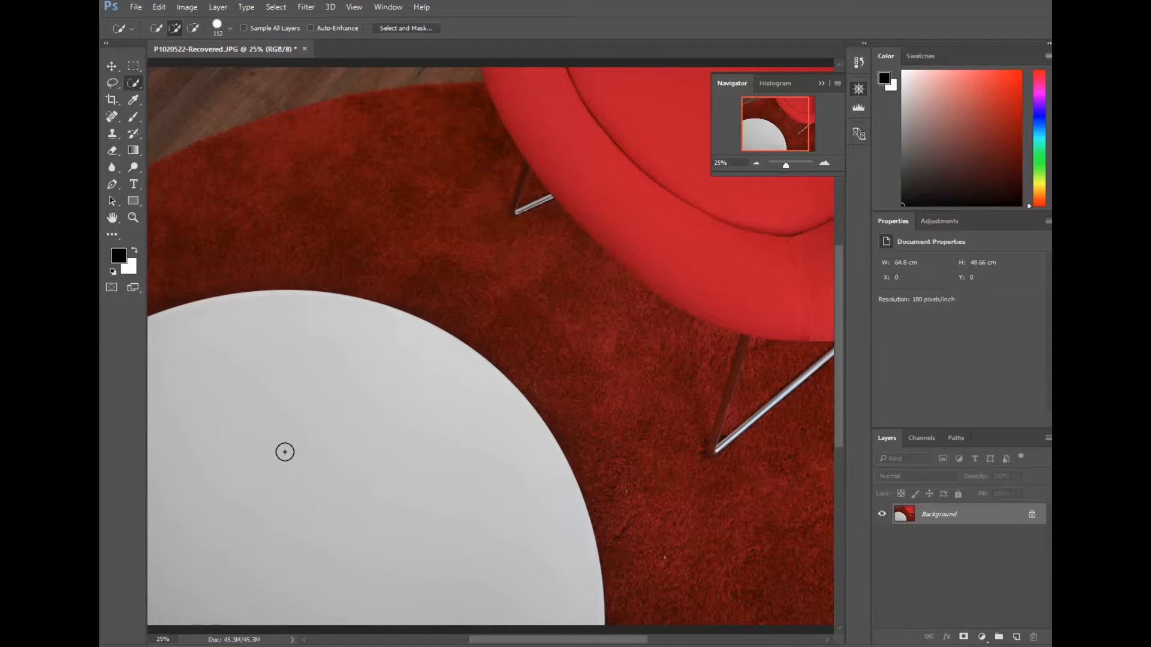
Reselect the table top and add a Levels adjustment layer with the black input level at 118
{"action": "left_click_drag", "start_coordinate": [261, 480], "coordinate": [307, 383]}
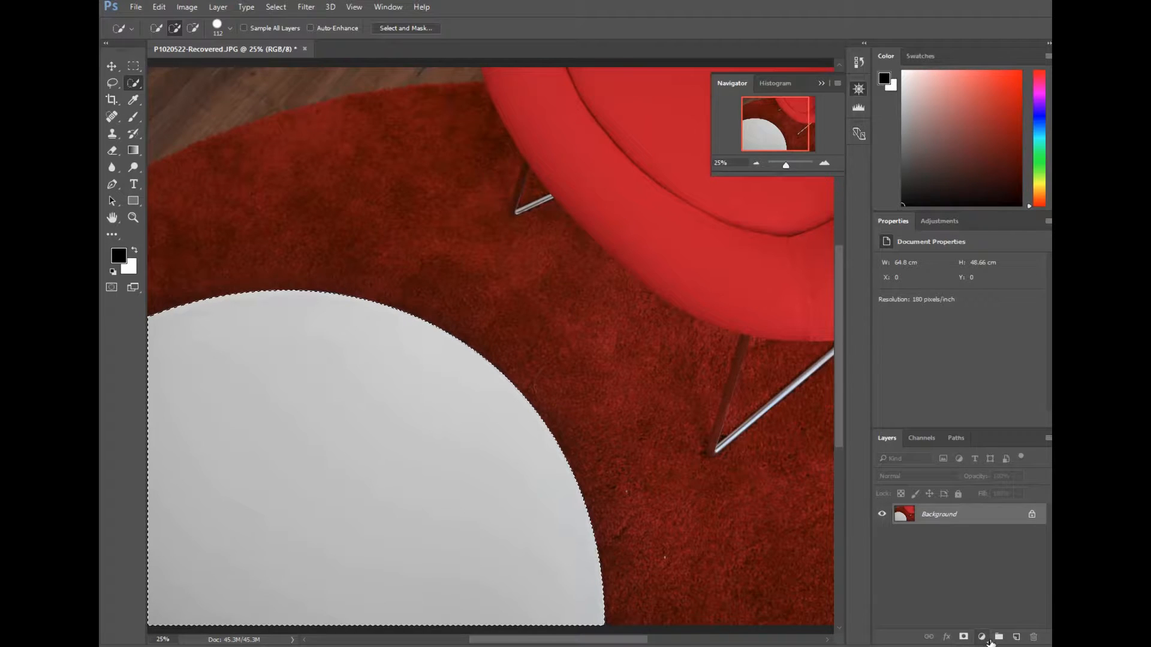
{"action": "left_click", "coordinate": [986, 639]}
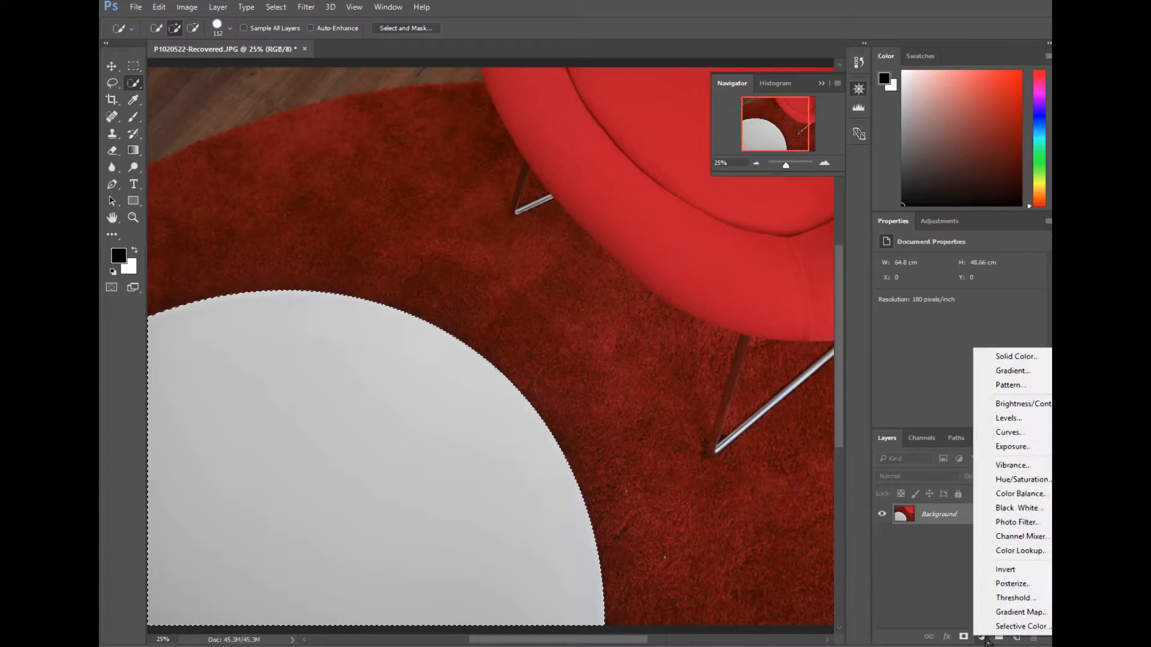
{"action": "left_click", "coordinate": [1010, 418]}
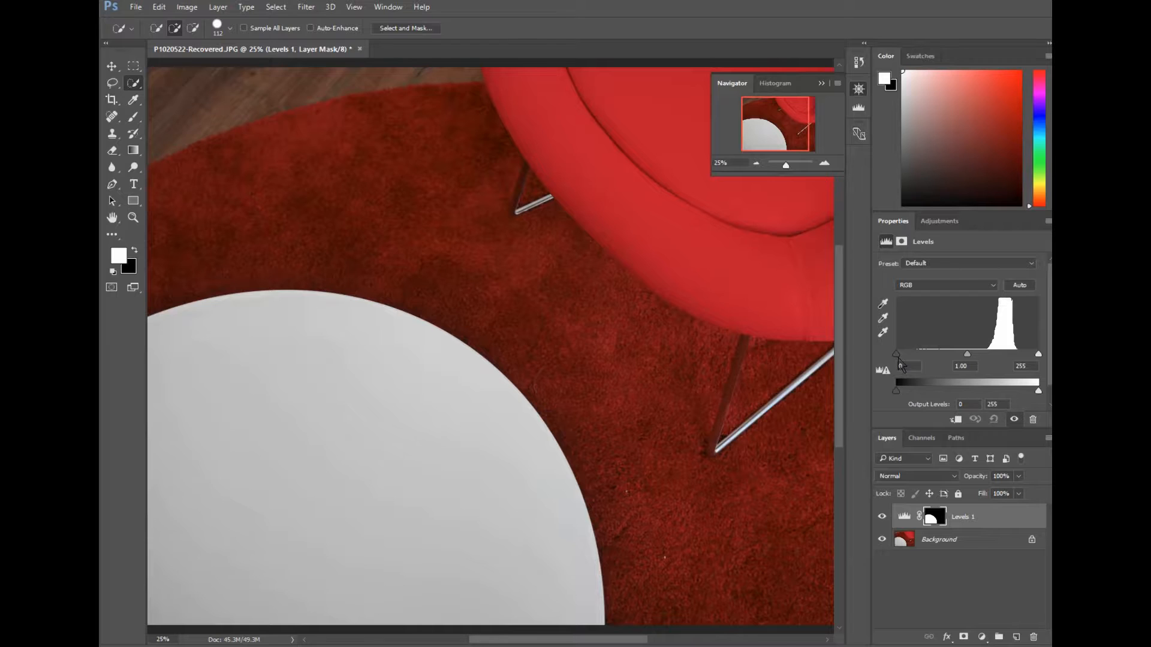
{"action": "left_click_drag", "start_coordinate": [900, 362], "coordinate": [963, 359]}
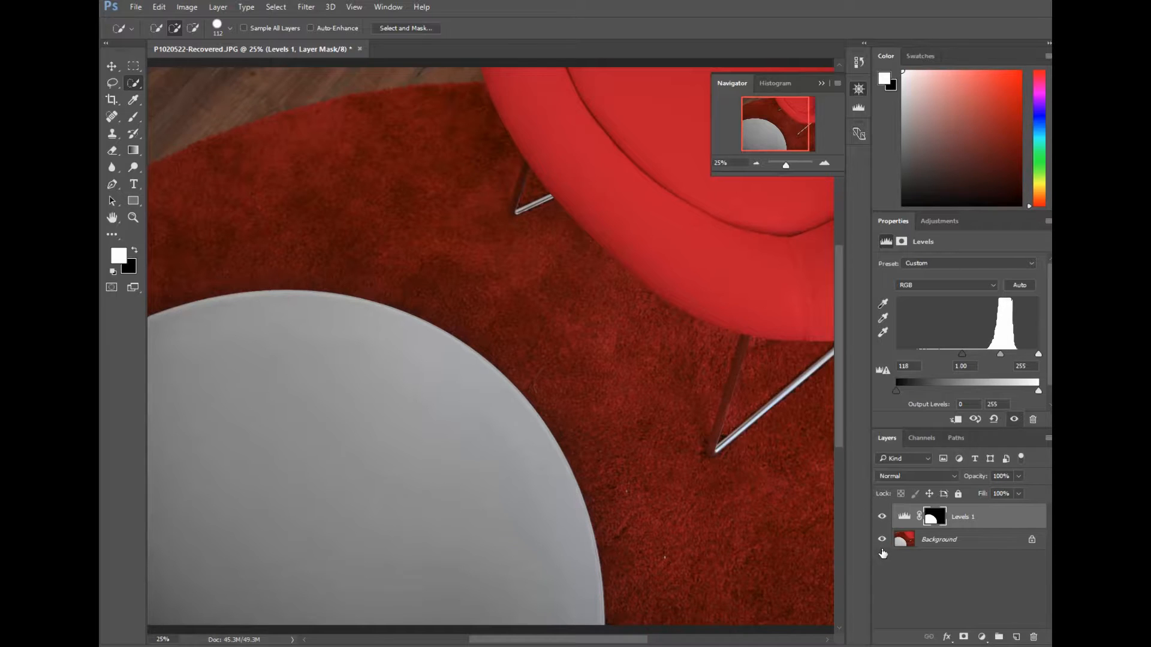
Reselect the table top on the Background layer and add a Hue/Saturation adjustment layer
{"action": "left_click", "coordinate": [978, 546]}
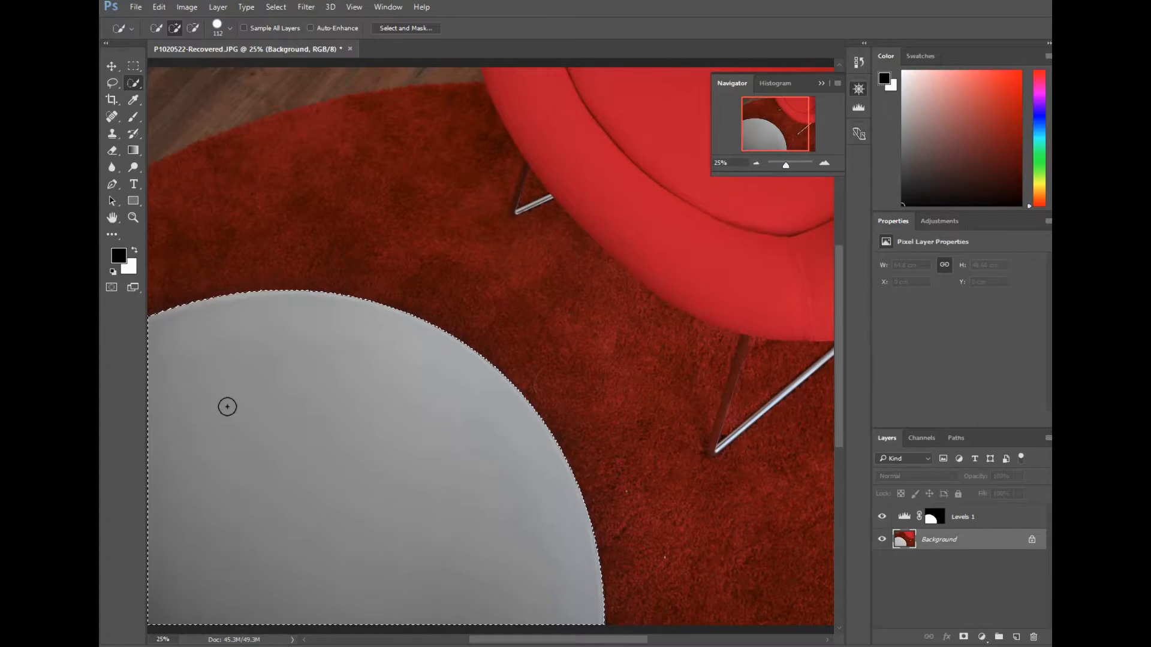
{"action": "left_click_drag", "start_coordinate": [280, 385], "coordinate": [298, 412]}
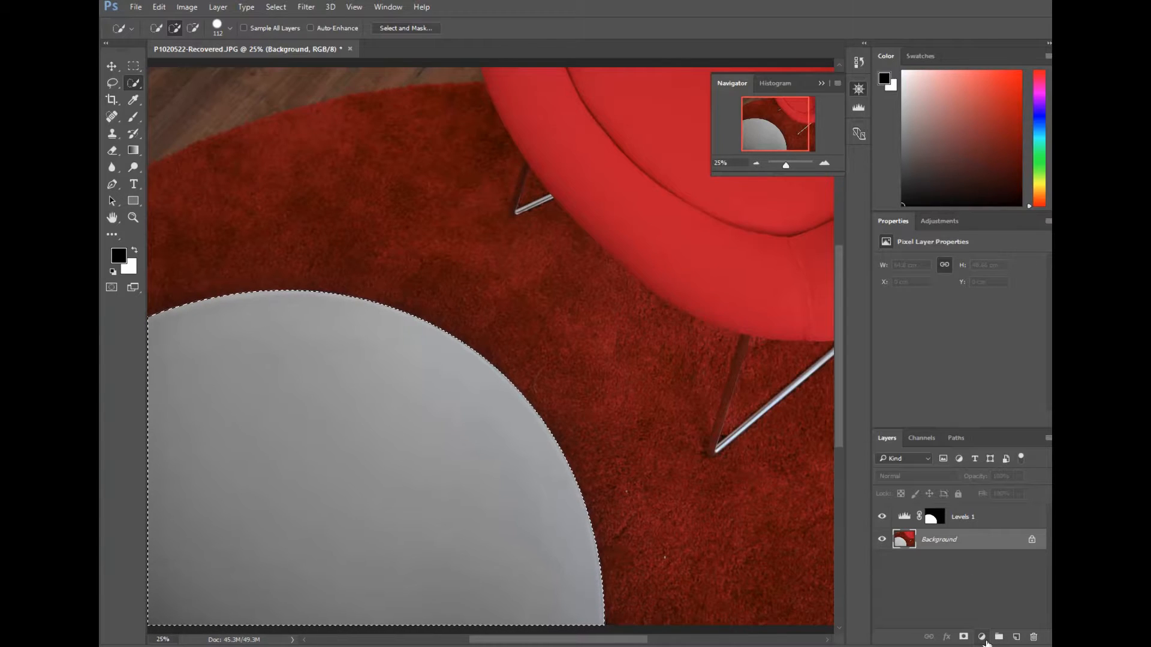
{"action": "left_click", "coordinate": [983, 639]}
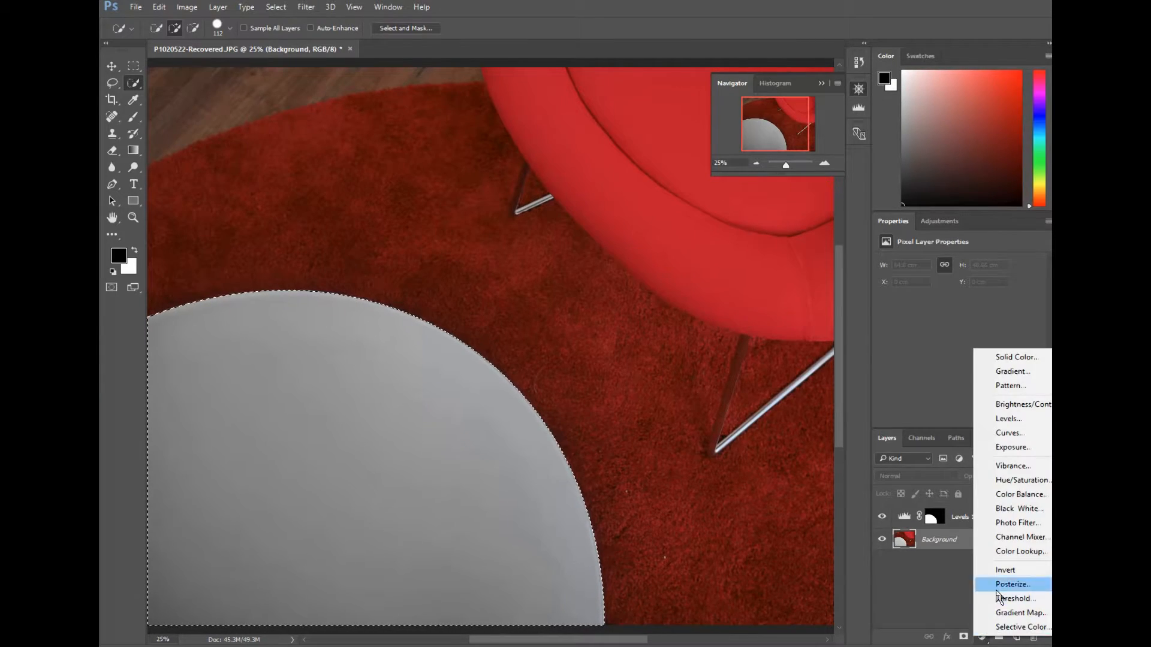
{"action": "left_click", "coordinate": [1011, 484]}
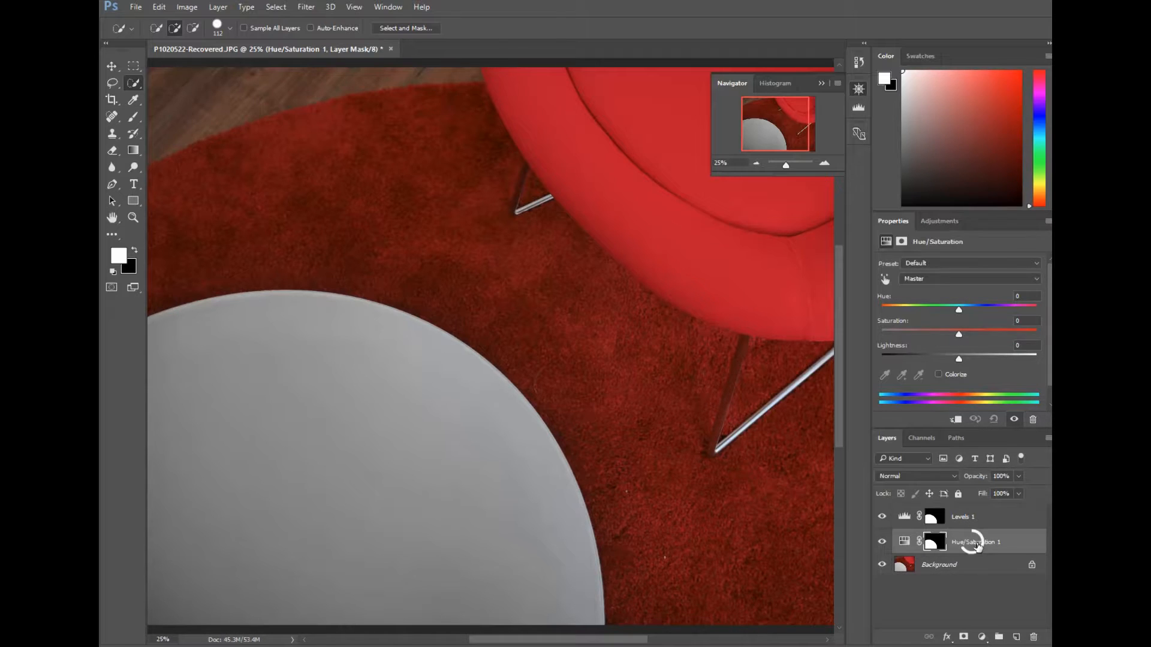
Move the Hue/Saturation adjustment layer above the Levels layer
{"action": "right_click", "coordinate": [971, 545]}
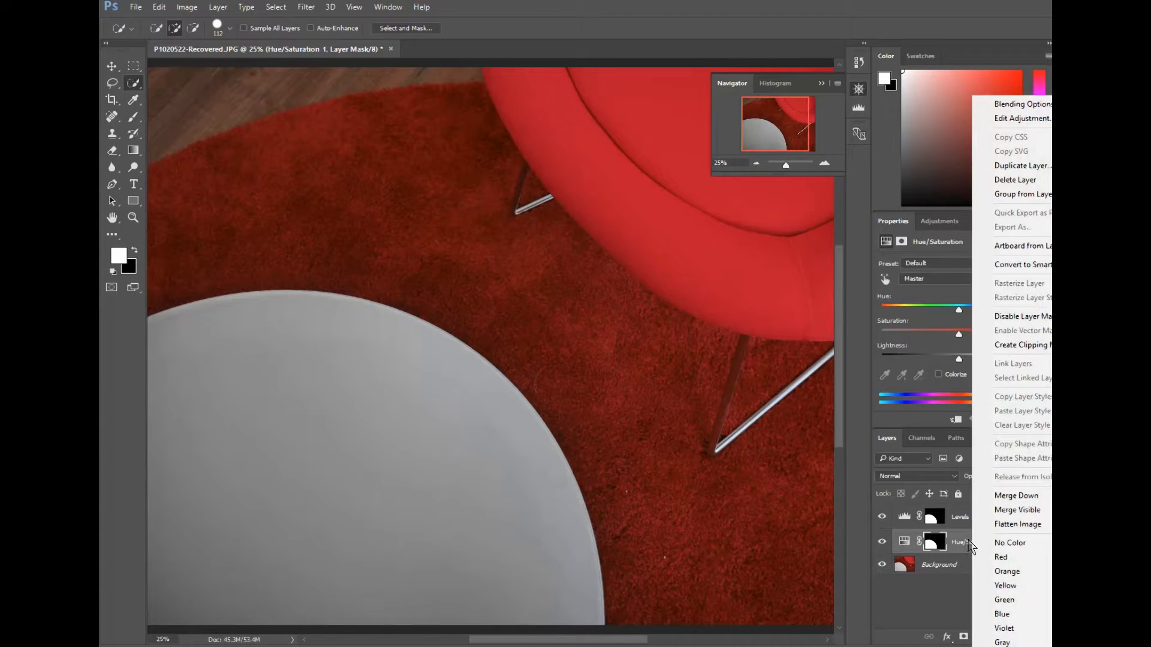
{"action": "left_click", "coordinate": [969, 542]}
{"action": "left_click_drag", "start_coordinate": [970, 541], "coordinate": [966, 526]}
{"action": "key", "text": "x"}
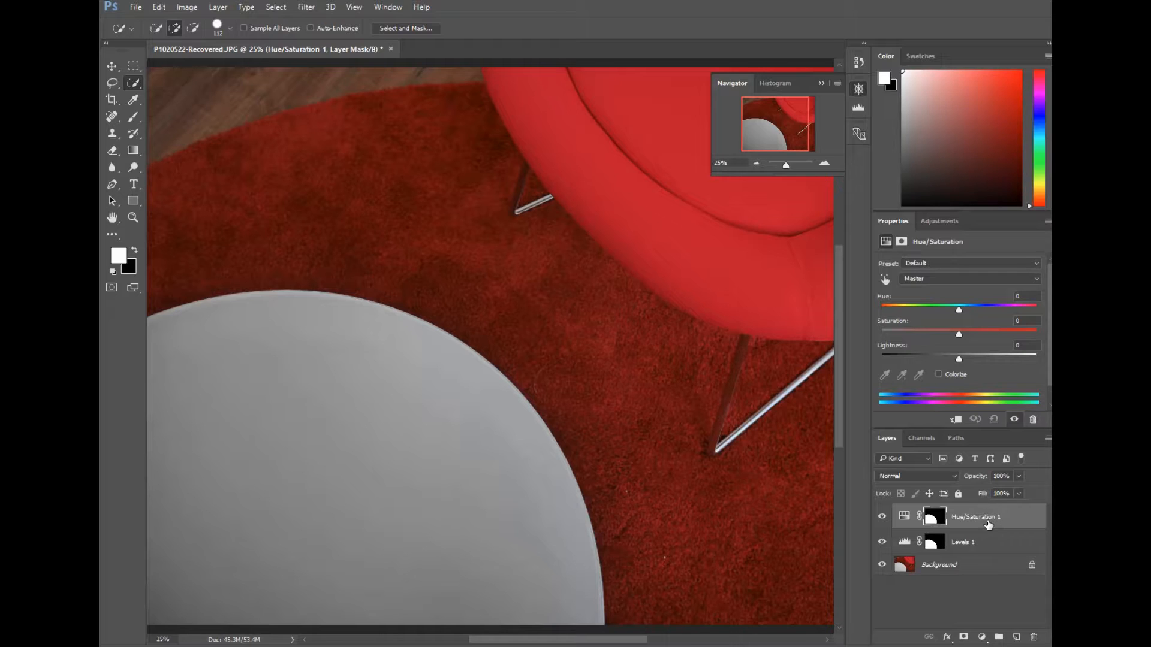
{"action": "mouse_move", "coordinate": [988, 525]}
{"action": "left_mouse_down"}
{"action": "mouse_move", "coordinate": [993, 549]}
{"action": "mouse_move", "coordinate": [988, 513]}
{"action": "left_mouse_up"}
Set the Hue/Saturation hue to -4 and lightness to -4
{"action": "mouse_move", "coordinate": [960, 313]}
{"action": "left_mouse_down"}
{"action": "mouse_move", "coordinate": [1007, 313]}
{"action": "mouse_move", "coordinate": [912, 319]}
{"action": "mouse_move", "coordinate": [1022, 316]}
{"action": "mouse_move", "coordinate": [905, 327]}
{"action": "mouse_move", "coordinate": [957, 327]}
{"action": "left_mouse_up"}
{"action": "mouse_move", "coordinate": [975, 367]}
{"action": "left_mouse_down"}
{"action": "mouse_move", "coordinate": [937, 369]}
{"action": "mouse_move", "coordinate": [956, 364]}
{"action": "left_mouse_up"}
{"action": "mouse_move", "coordinate": [958, 316]}
{"action": "left_mouse_down"}
{"action": "mouse_move", "coordinate": [1012, 316]}
{"action": "mouse_move", "coordinate": [923, 324]}
{"action": "mouse_move", "coordinate": [957, 326]}
{"action": "left_mouse_up"}
{"action": "left_click", "coordinate": [1038, 526]}
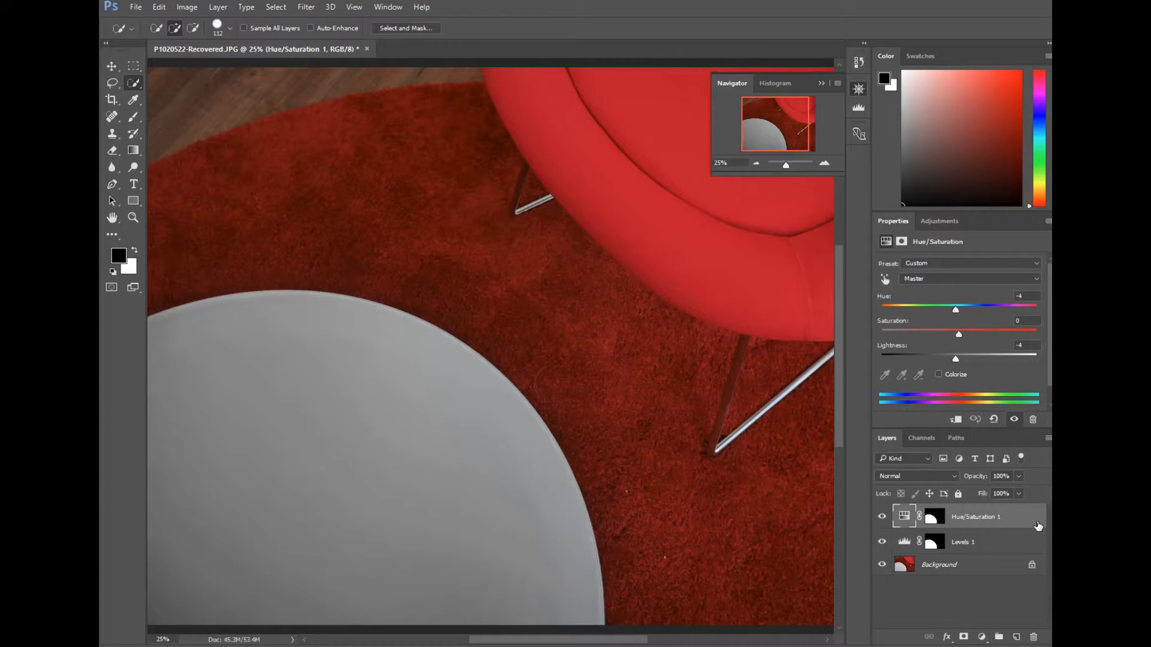
Delete the Hue/Saturation and Levels adjustment layers
{"action": "left_click_drag", "start_coordinate": [1031, 519], "coordinate": [1041, 641]}
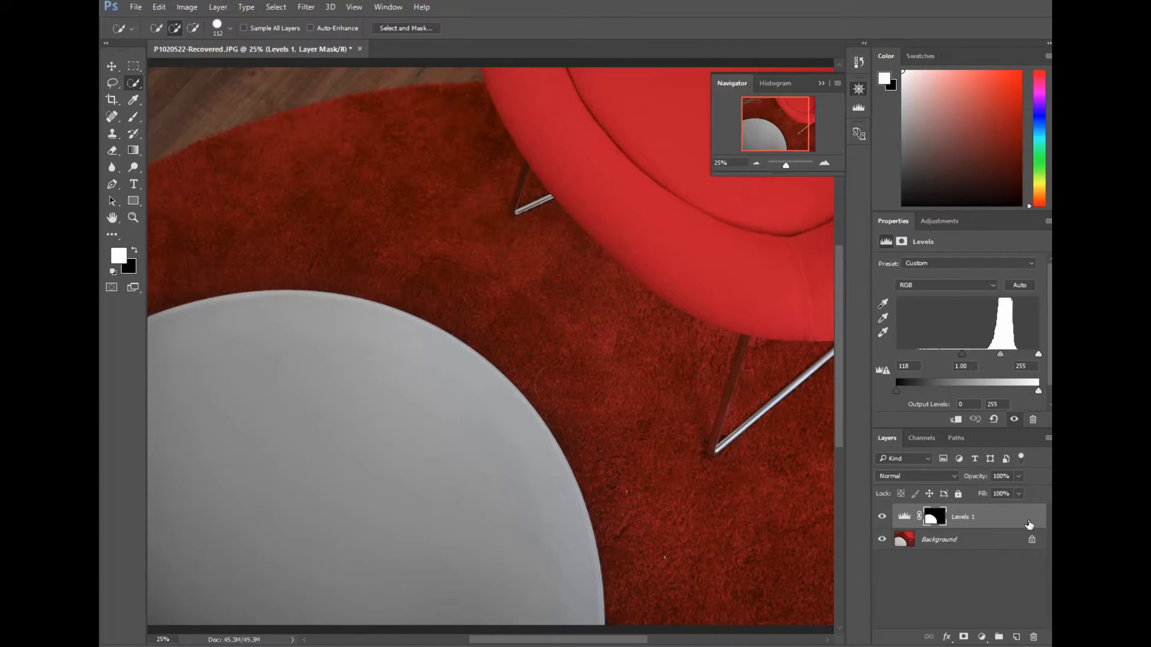
{"action": "left_click_drag", "start_coordinate": [1030, 525], "coordinate": [1032, 637]}
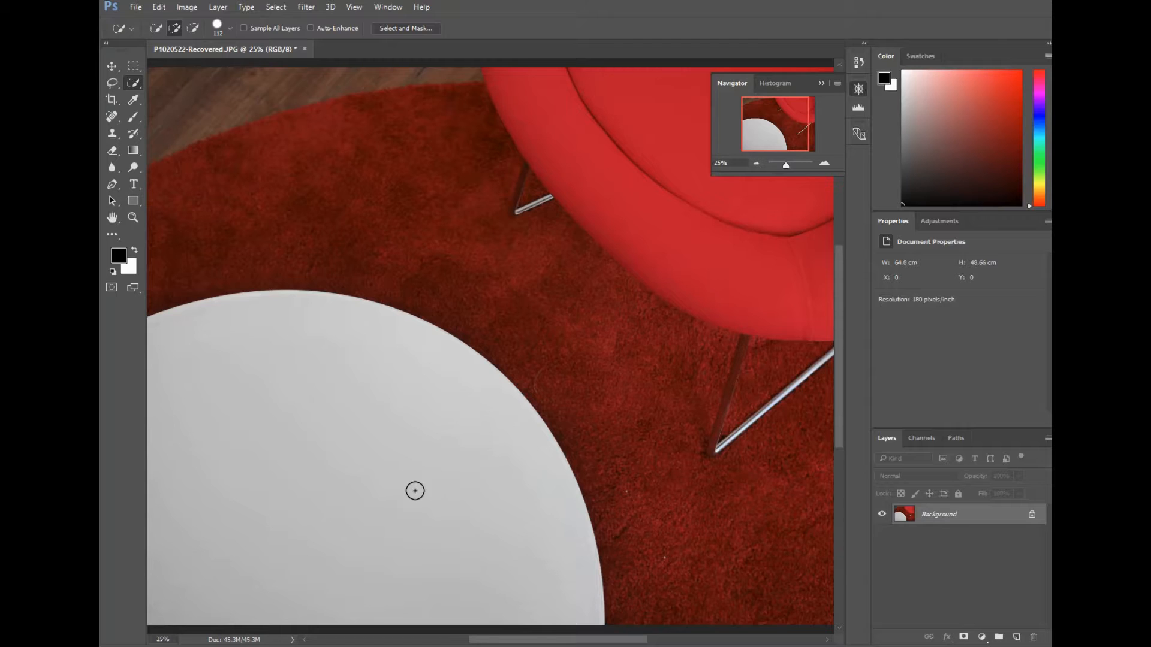
Reselect the table top and add a Channel Mixer adjustment with Red output Red +72, Green +3, Blue -88
{"action": "mouse_move", "coordinate": [254, 576]}
{"action": "left_mouse_down"}
{"action": "mouse_move", "coordinate": [227, 432]}
{"action": "mouse_move", "coordinate": [271, 422]}
{"action": "mouse_move", "coordinate": [236, 384]}
{"action": "left_mouse_up"}
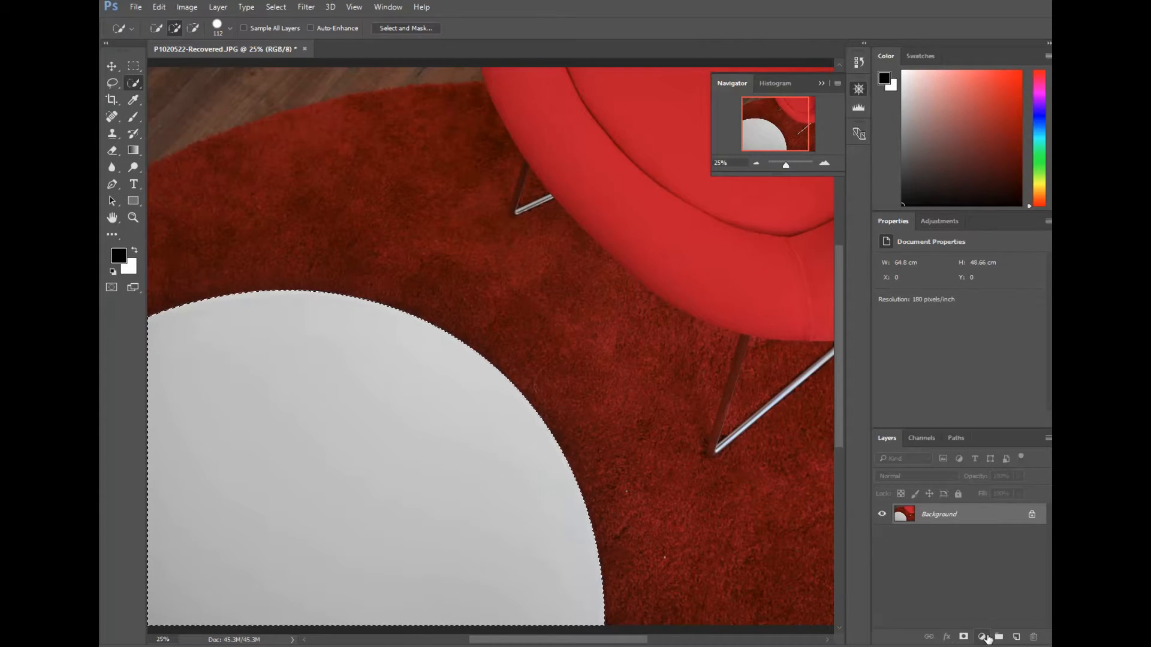
{"action": "left_click", "coordinate": [984, 637]}
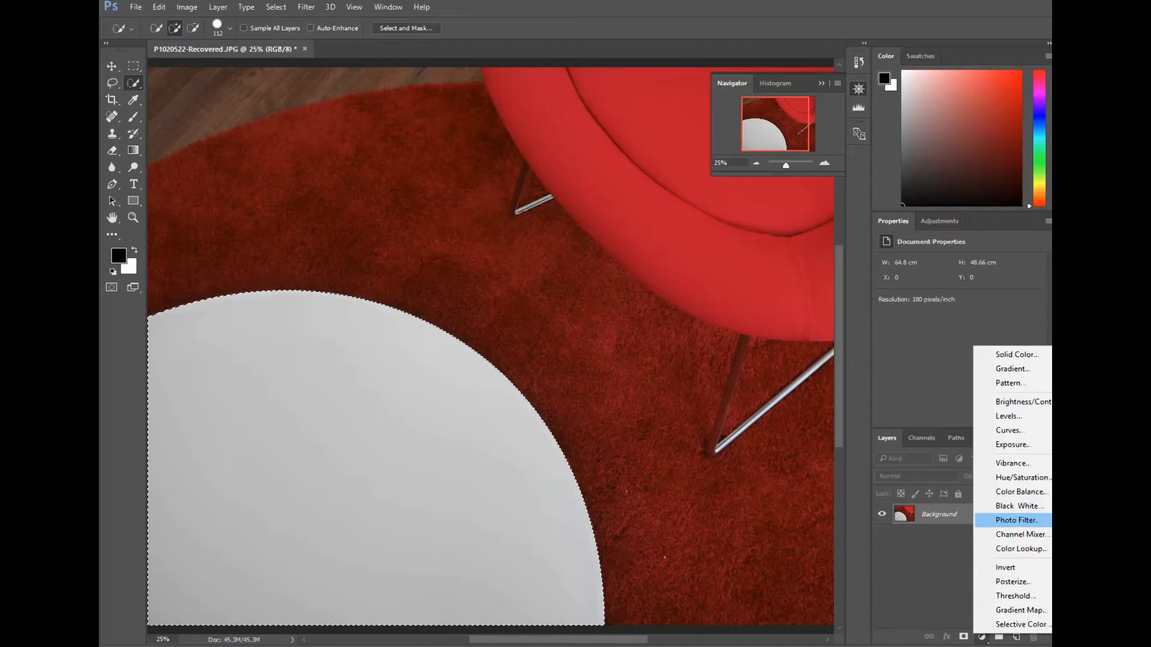
{"action": "left_click", "coordinate": [1032, 541]}
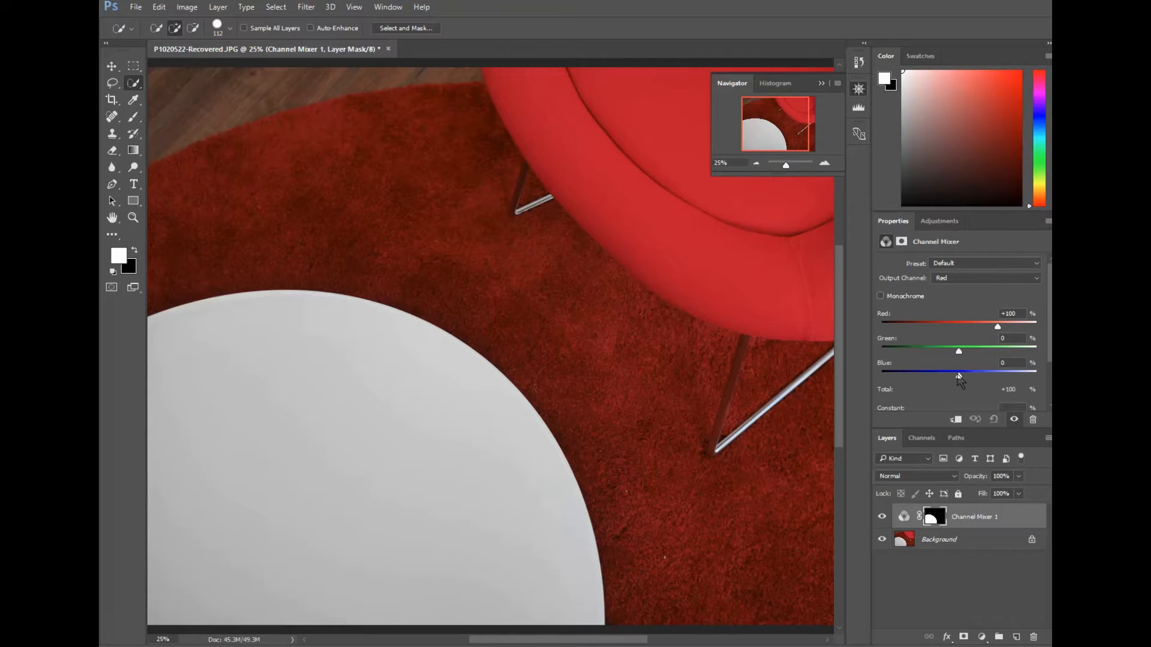
{"action": "mouse_move", "coordinate": [960, 377]}
{"action": "left_mouse_down"}
{"action": "mouse_move", "coordinate": [941, 379]}
{"action": "mouse_move", "coordinate": [988, 379]}
{"action": "mouse_move", "coordinate": [959, 379]}
{"action": "left_mouse_up"}
{"action": "left_click_drag", "start_coordinate": [996, 330], "coordinate": [918, 385]}
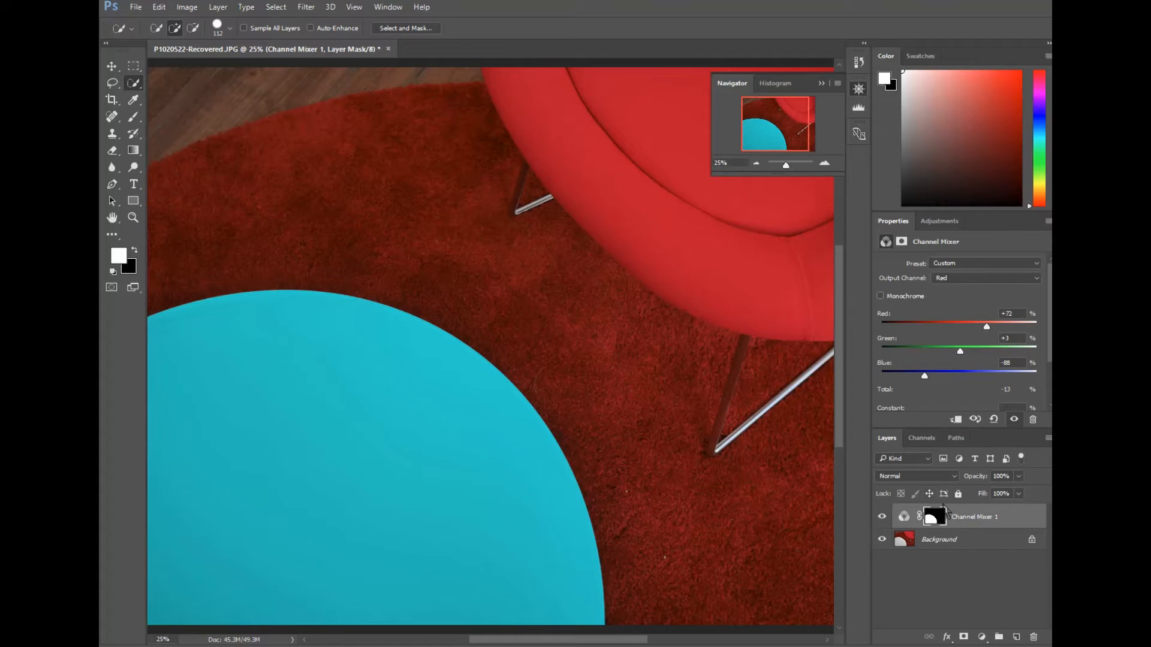
Reselect the table top on the Background layer and add a Hue/Saturation adjustment layer
{"action": "left_click", "coordinate": [986, 542]}
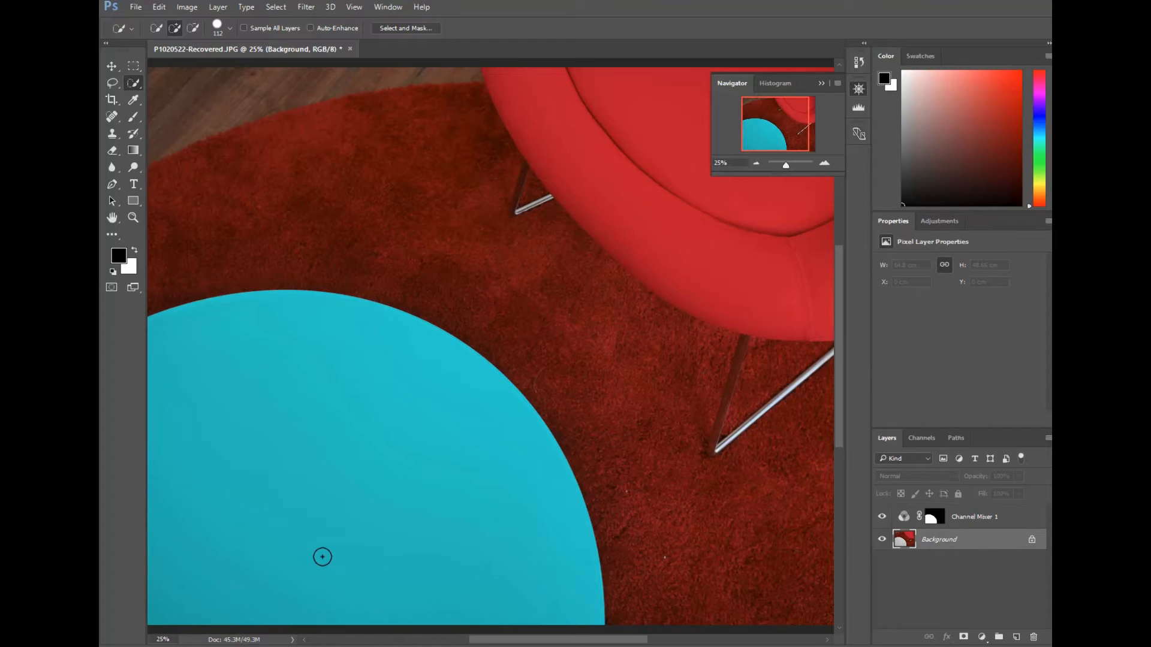
{"action": "mouse_move", "coordinate": [323, 557]}
{"action": "left_mouse_down"}
{"action": "mouse_move", "coordinate": [326, 496]}
{"action": "mouse_move", "coordinate": [285, 437]}
{"action": "mouse_move", "coordinate": [169, 331]}
{"action": "left_mouse_up"}
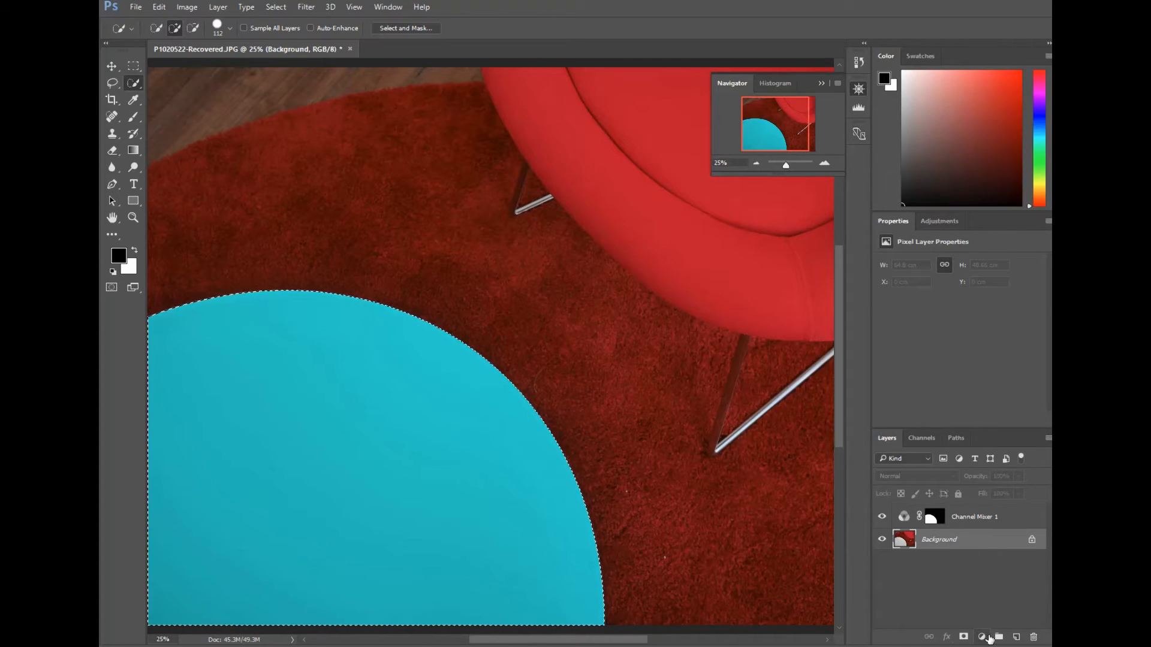
{"action": "left_click", "coordinate": [988, 638]}
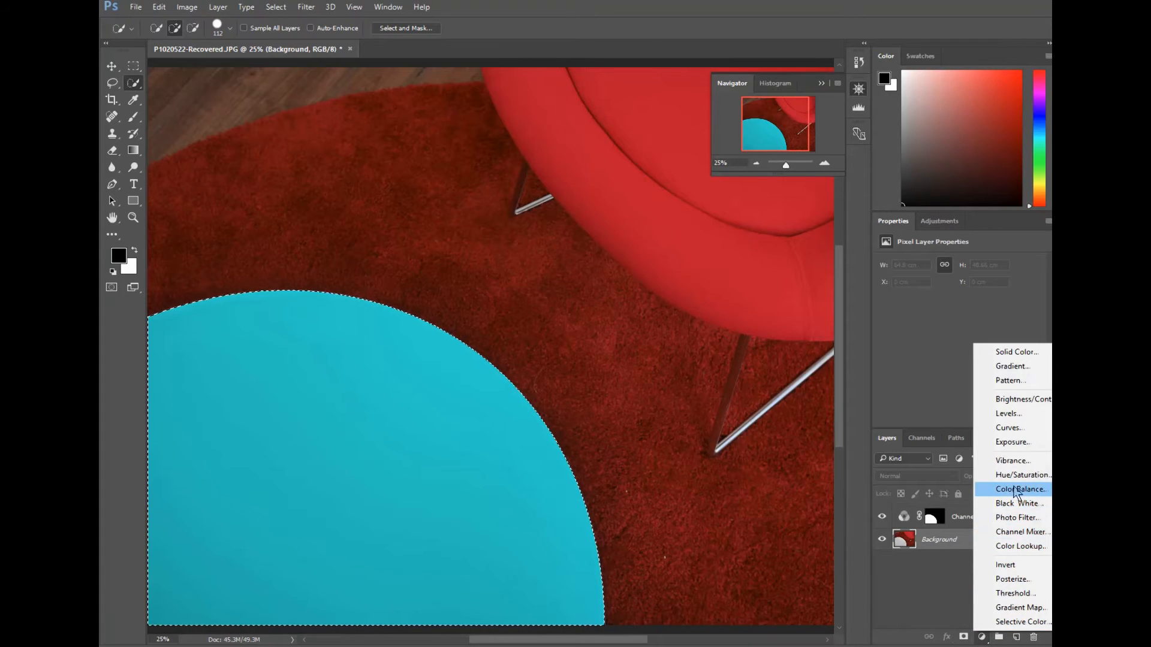
{"action": "left_click", "coordinate": [1012, 483]}
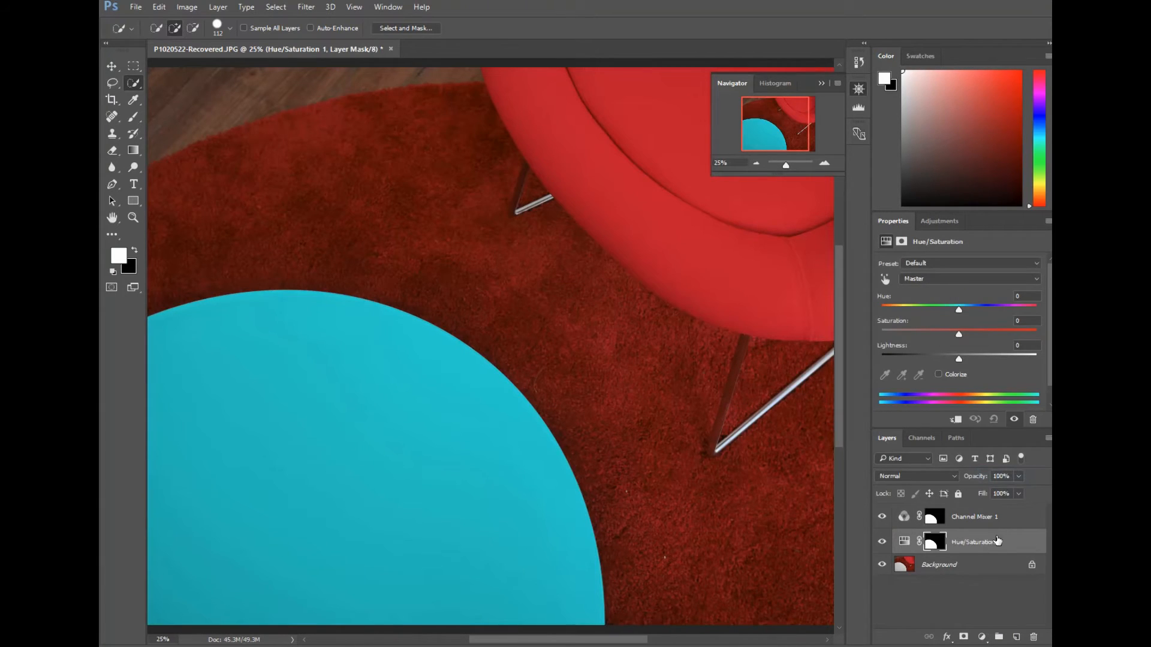
Move the Hue/Saturation layer to the top and set hue -4, saturation -4, lightness -2
{"action": "left_click_drag", "start_coordinate": [999, 536], "coordinate": [996, 508]}
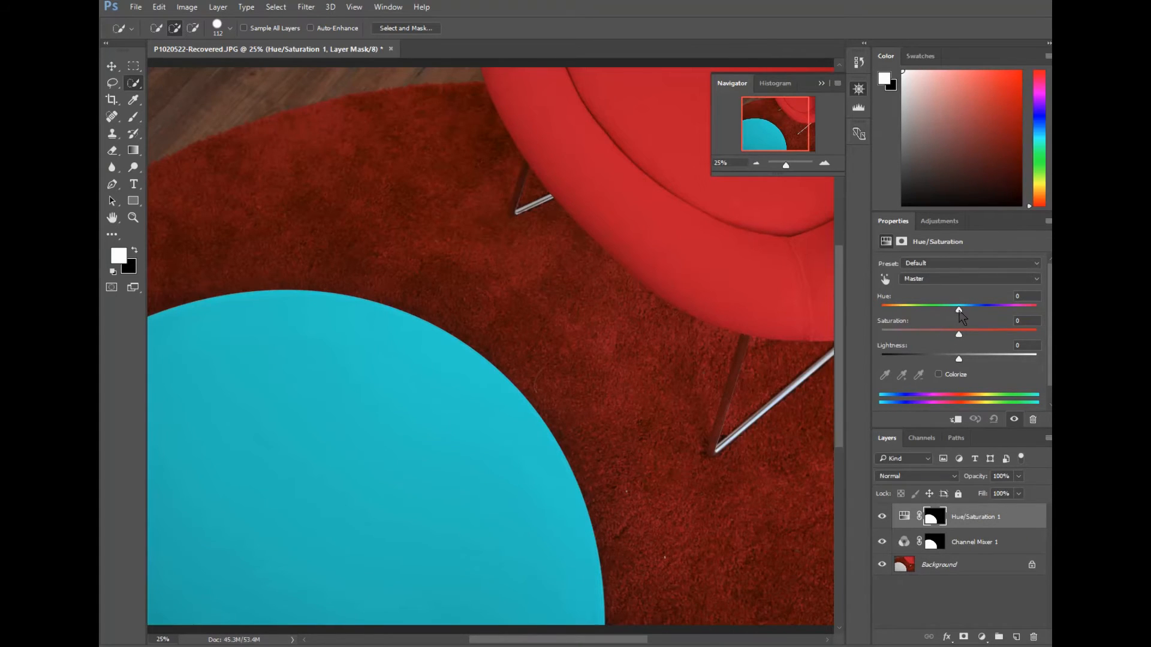
{"action": "left_click_drag", "start_coordinate": [961, 316], "coordinate": [916, 321]}
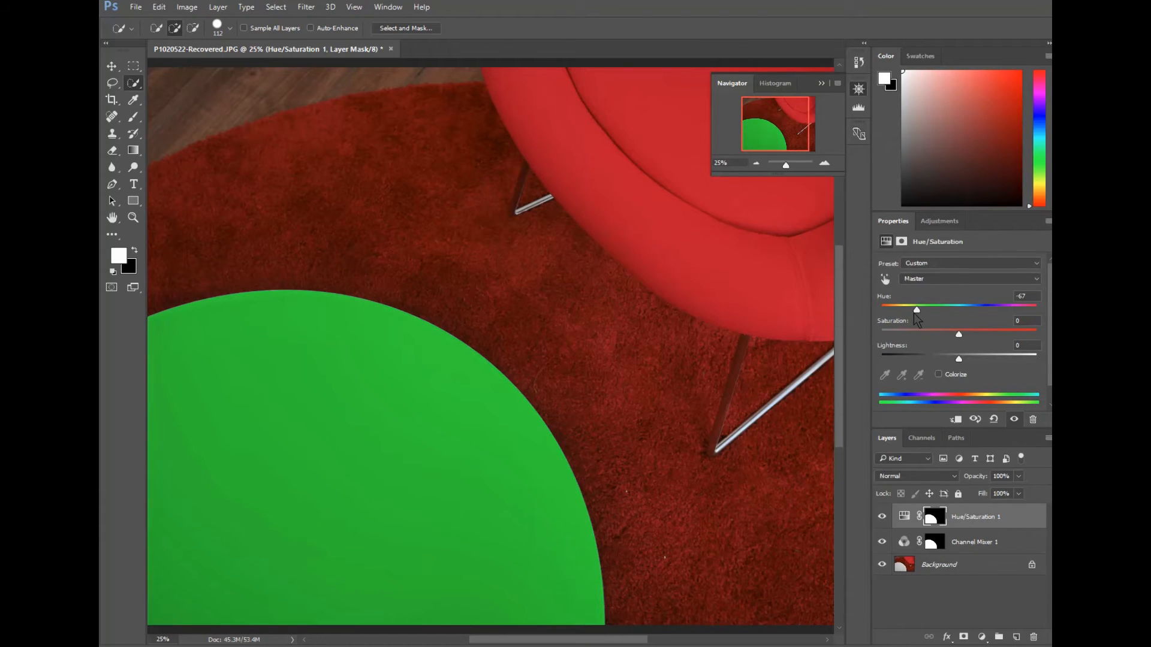
{"action": "left_click_drag", "start_coordinate": [960, 335], "coordinate": [958, 364]}
{"action": "left_click_drag", "start_coordinate": [922, 311], "coordinate": [955, 321]}
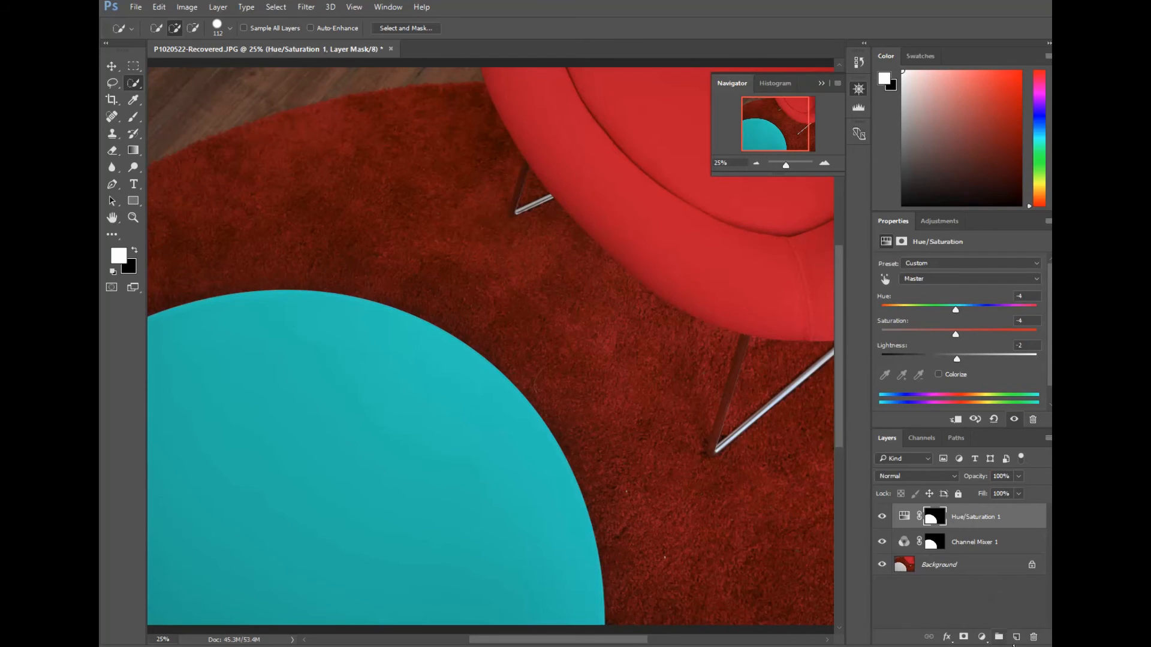
Select the Channel Mixer adjustment layer to review its settings
{"action": "left_click", "coordinate": [987, 639]}
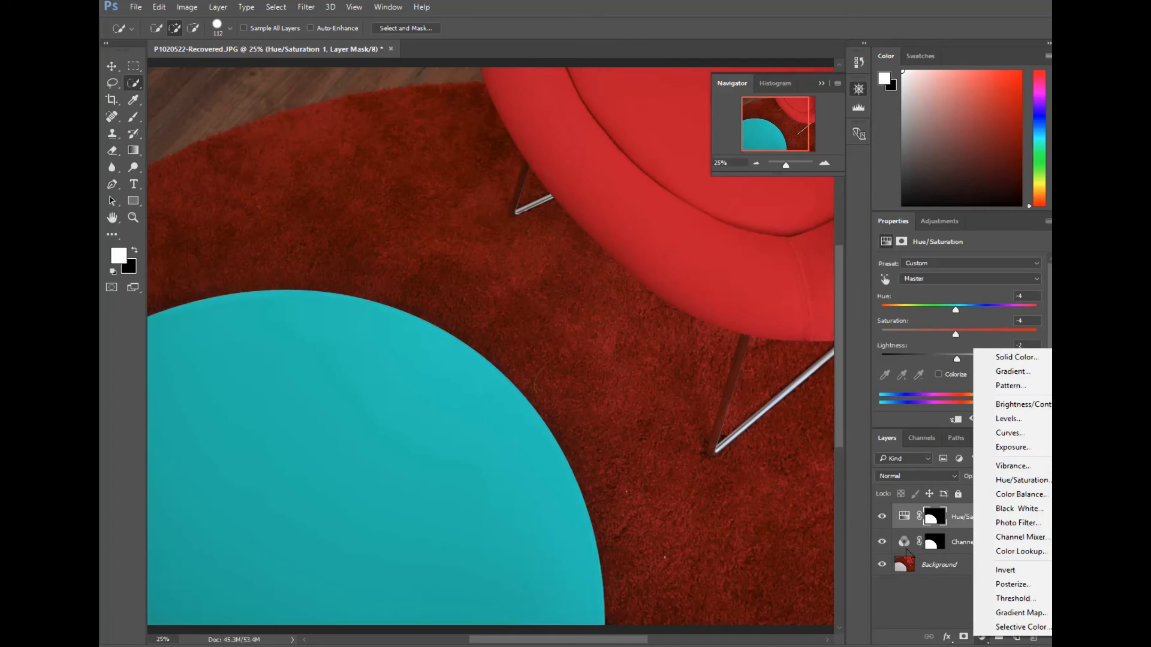
{"action": "left_click", "coordinate": [972, 569]}
{"action": "left_click", "coordinate": [971, 568]}
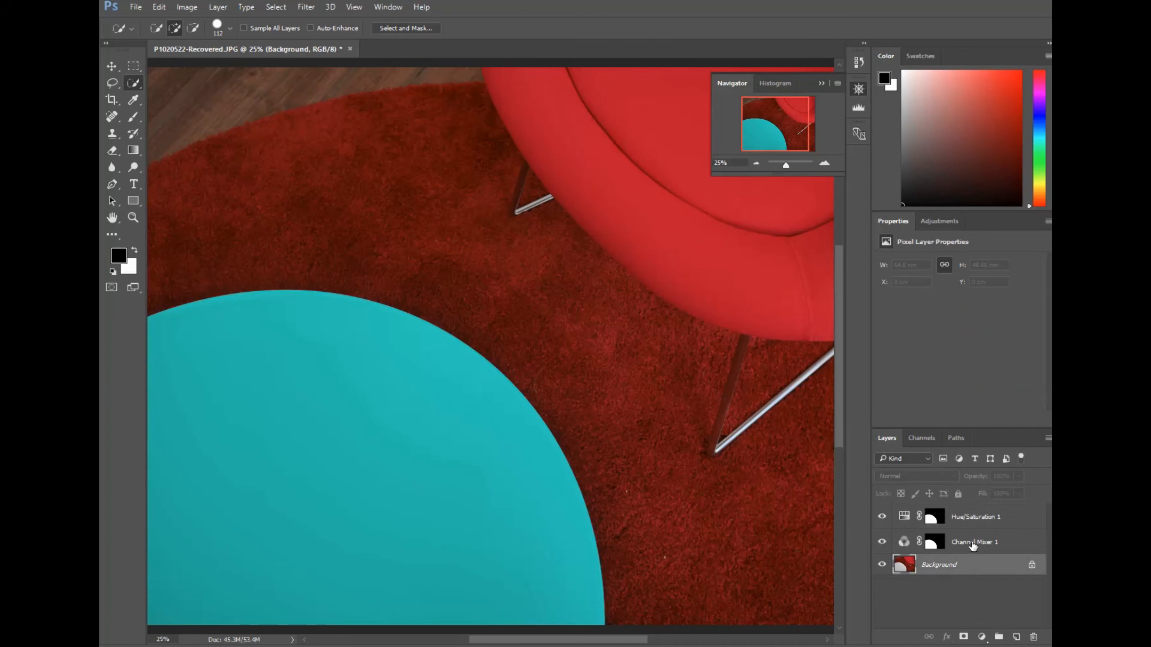
{"action": "left_click", "coordinate": [973, 543]}
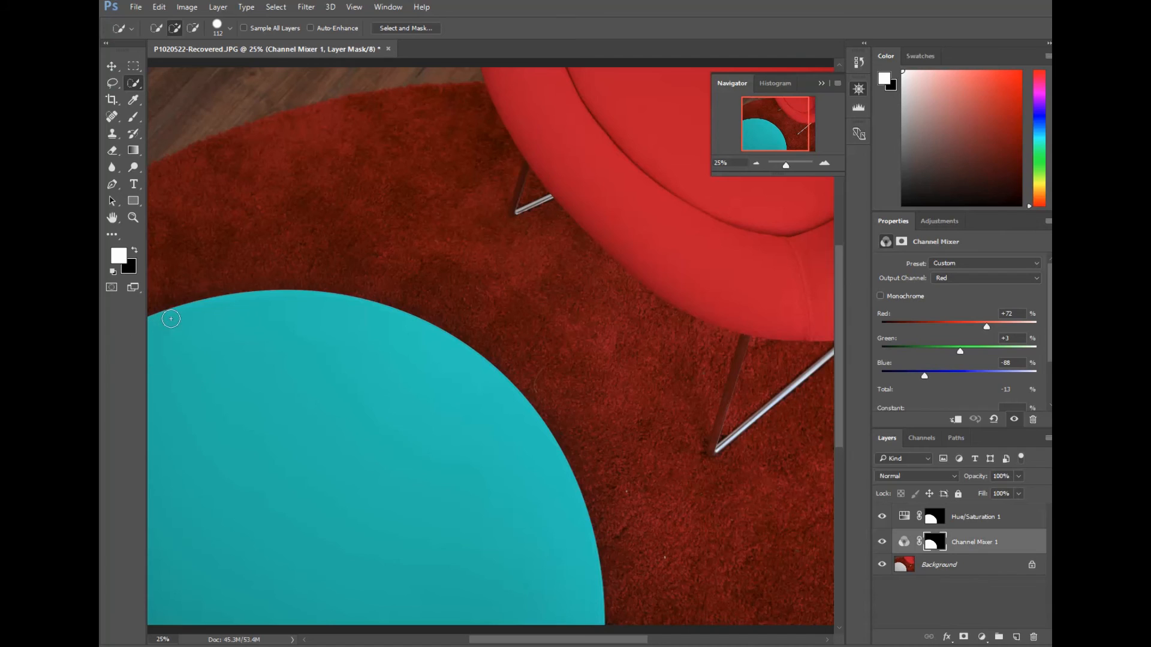